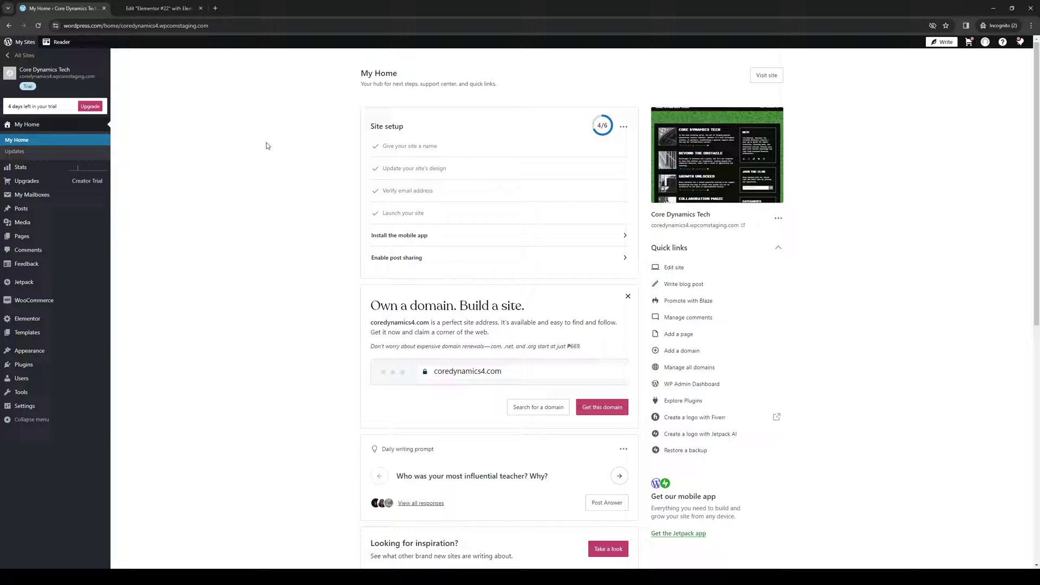
Step: Review the Elementor #22 page's heading, button, video, image, code text, banner and Los Angeles map
click(169, 8)
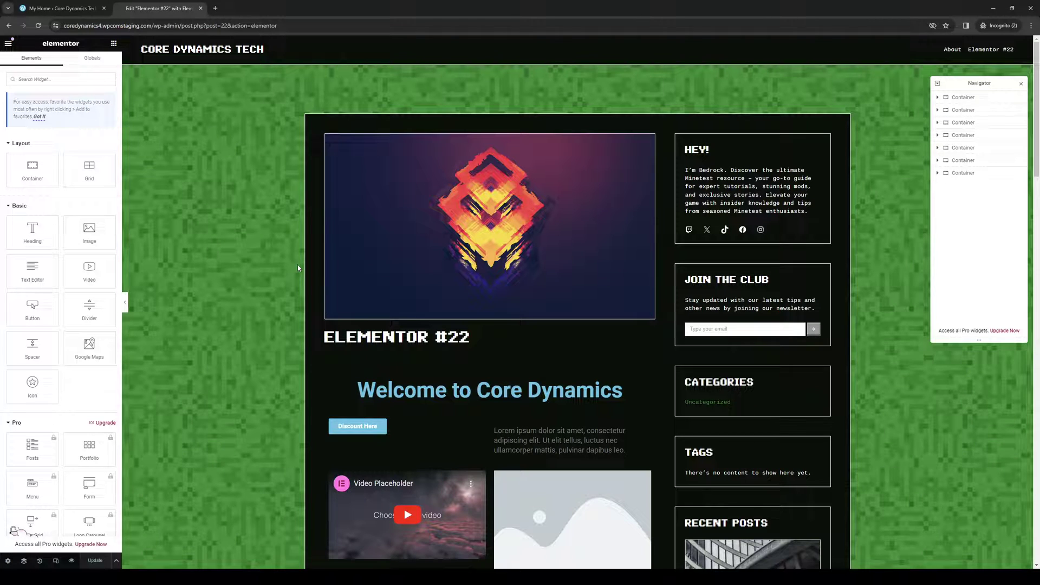
scroll(179, 379, down, 3)
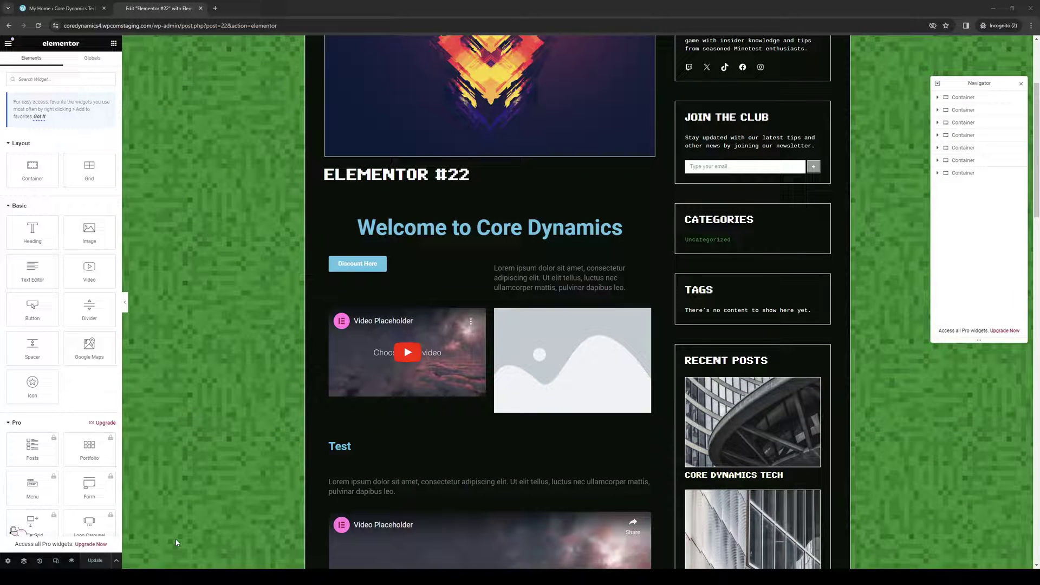
scroll(222, 331, up, 3)
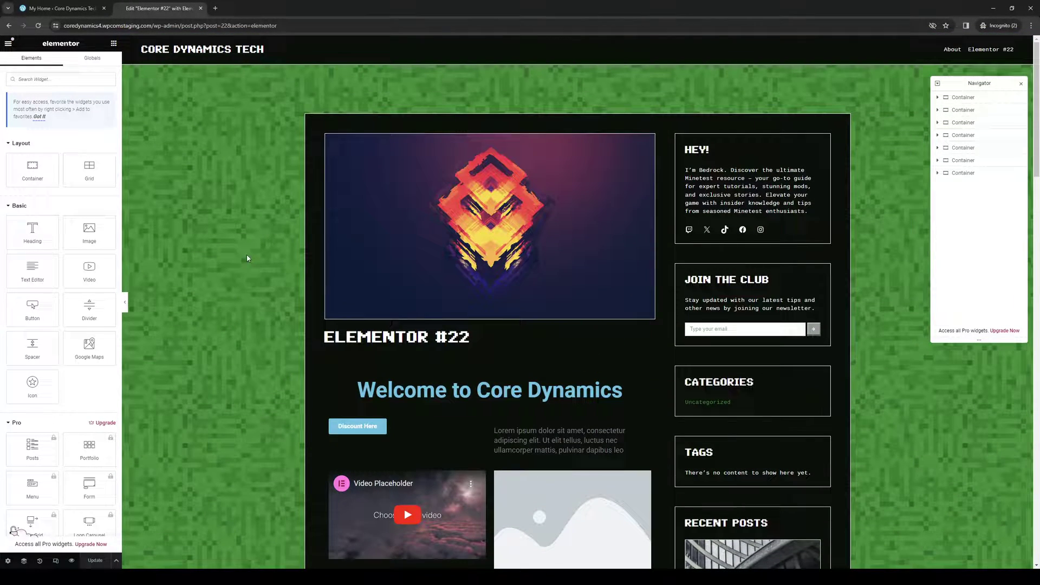
scroll(509, 395, down, 12)
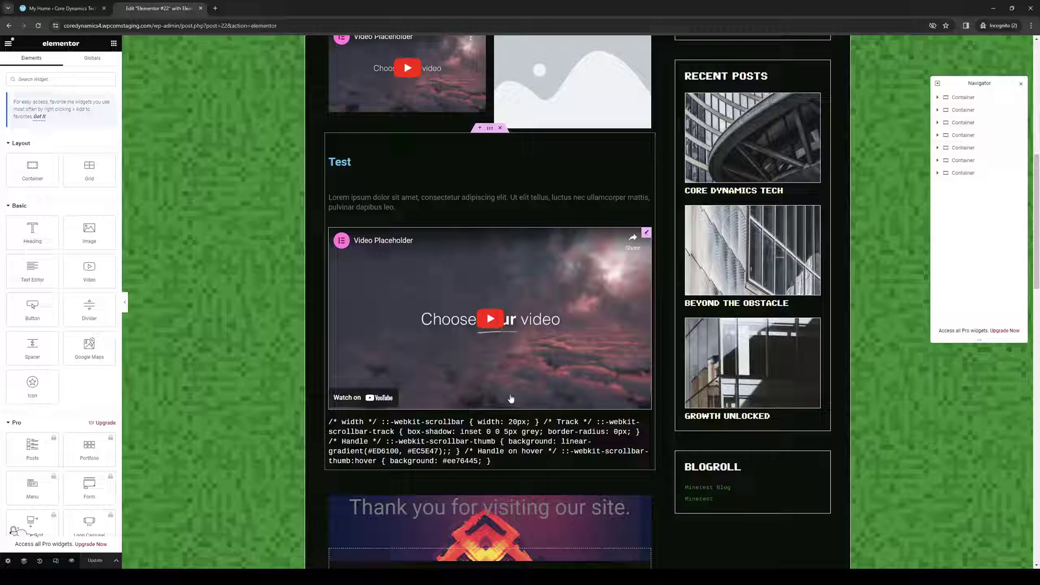
scroll(509, 395, down, 2)
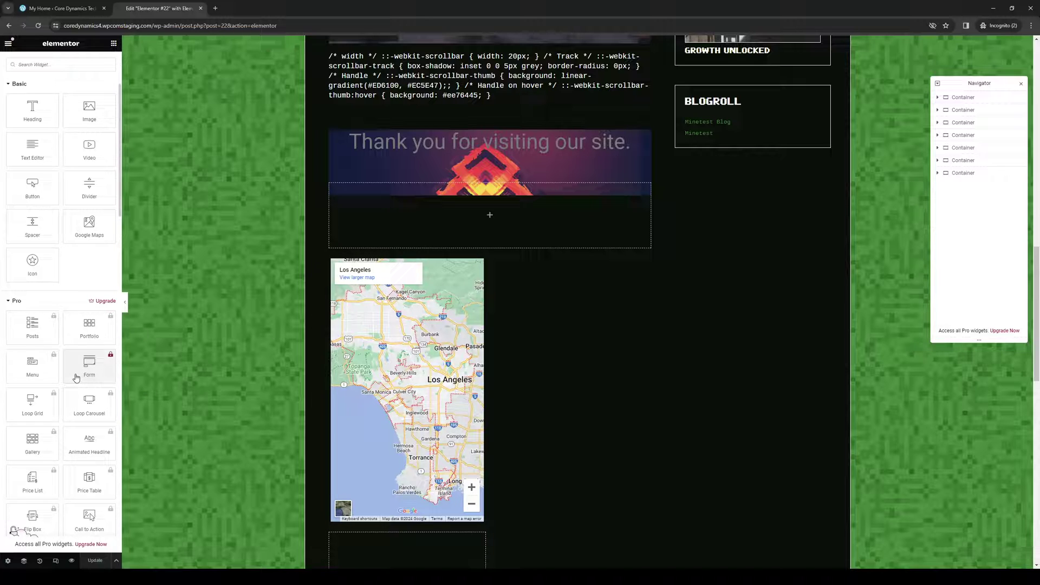
scroll(76, 376, down, 2)
scroll(356, 327, up, 4)
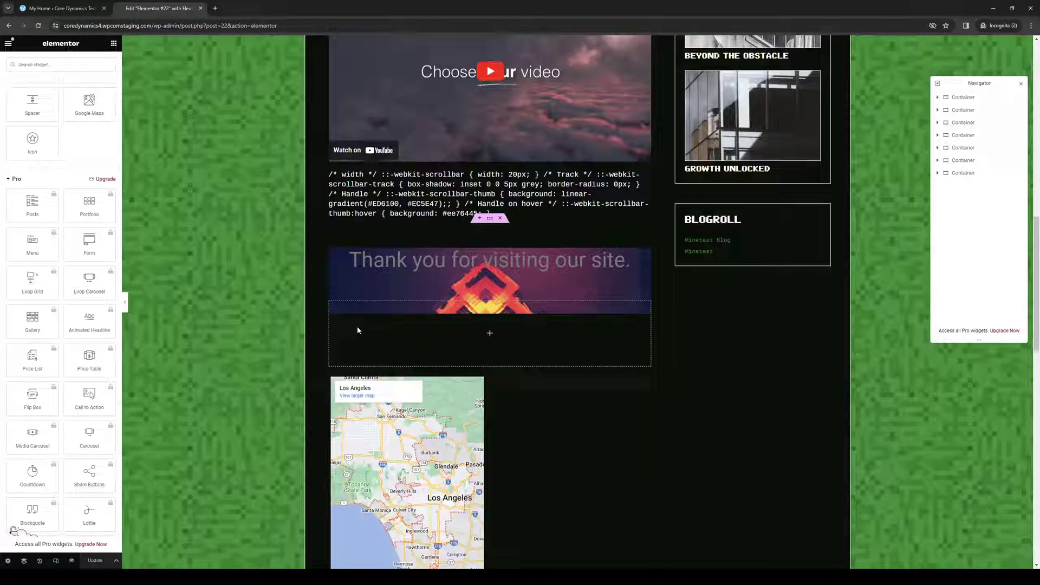
scroll(209, 327, up, 10)
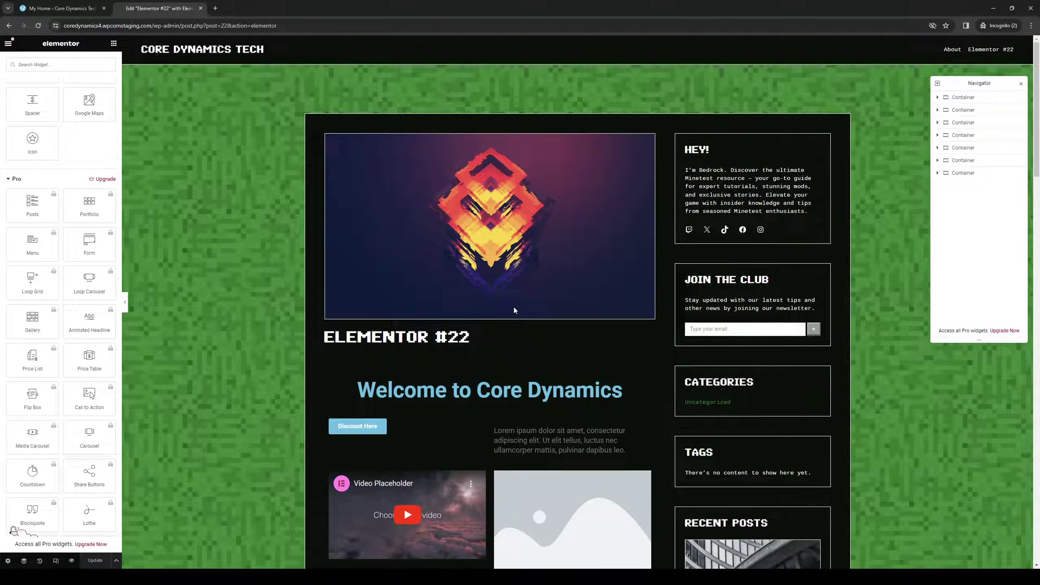
Step: Return to the WordPress.com dashboard and go to Plugins > Add New Plugin
key(ctrl+shift+Tab)
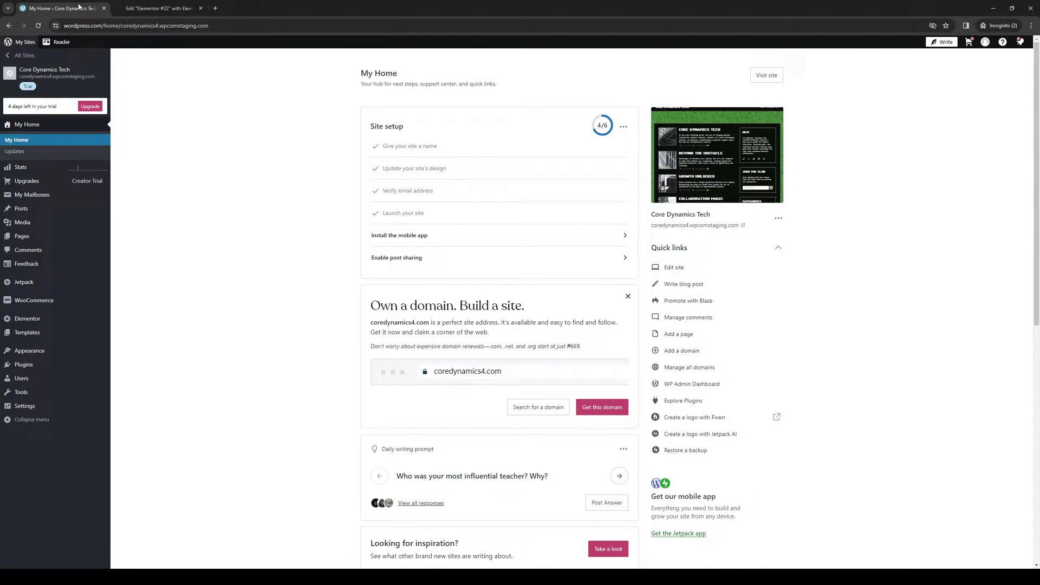
key(ctrl+Tab)
scroll(78, 128, up, 3)
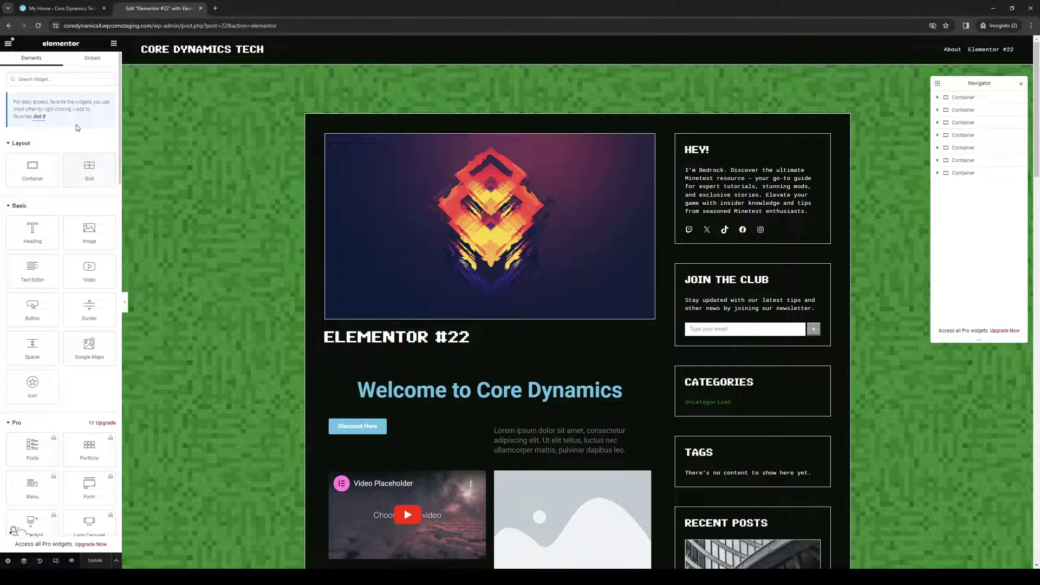
click(82, 5)
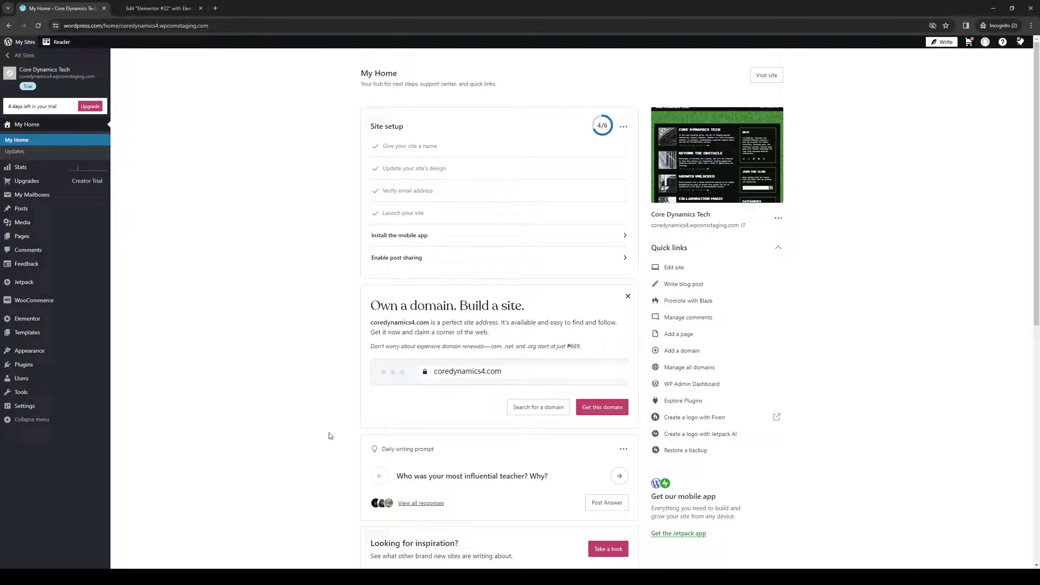
mouse_move(47, 364)
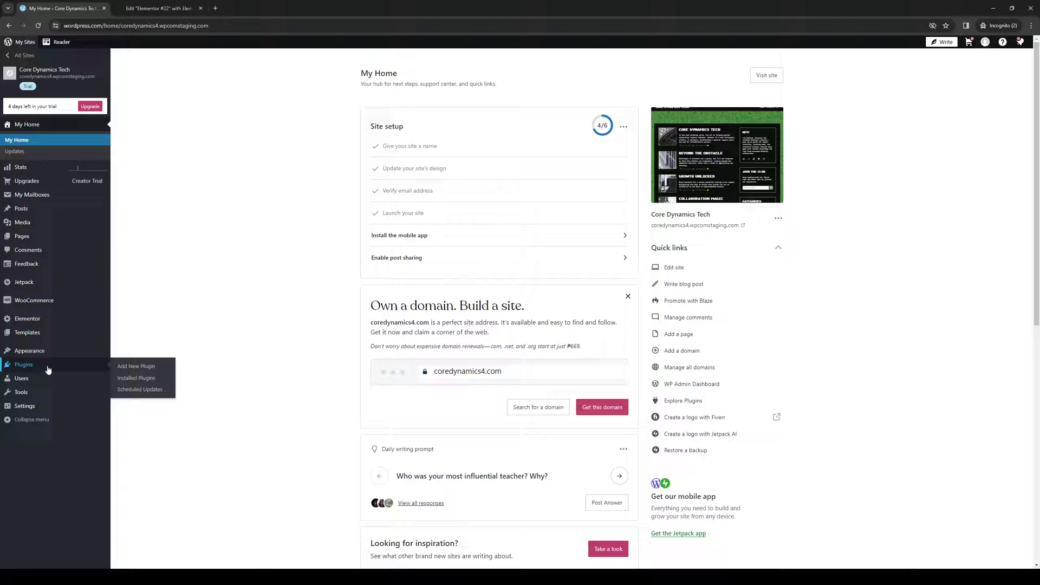
click(142, 367)
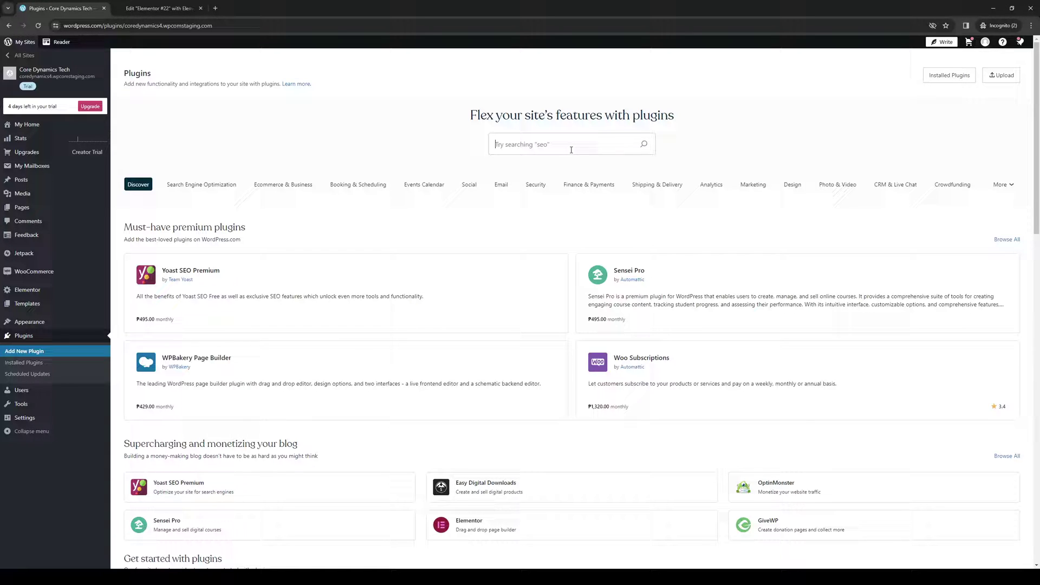
Step: Search plugins for 'elementor' and scroll the results down to ElementsKit Elementor addons
text(elementor)
key(Return)
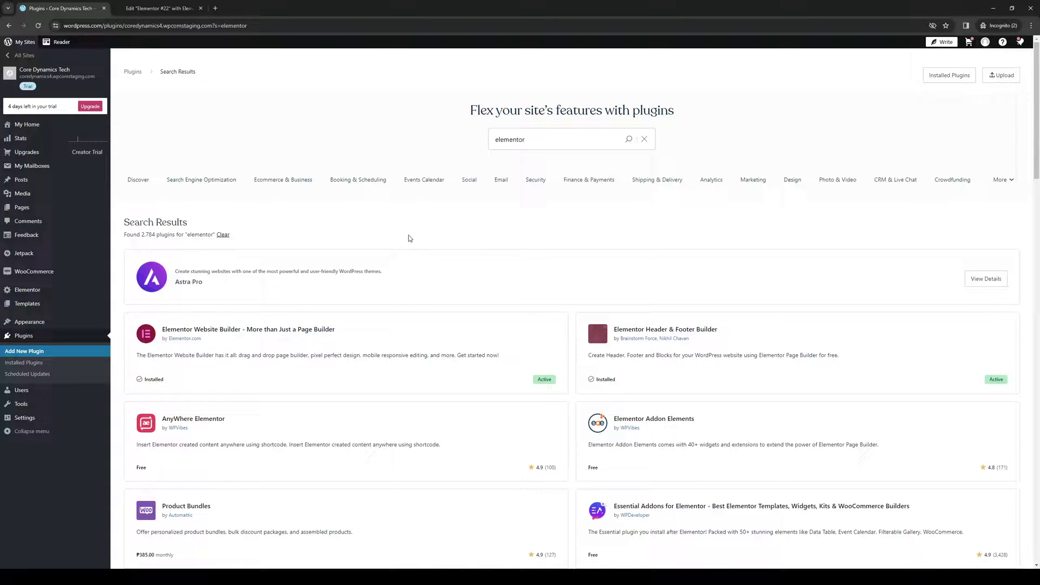
scroll(479, 432, down, 3)
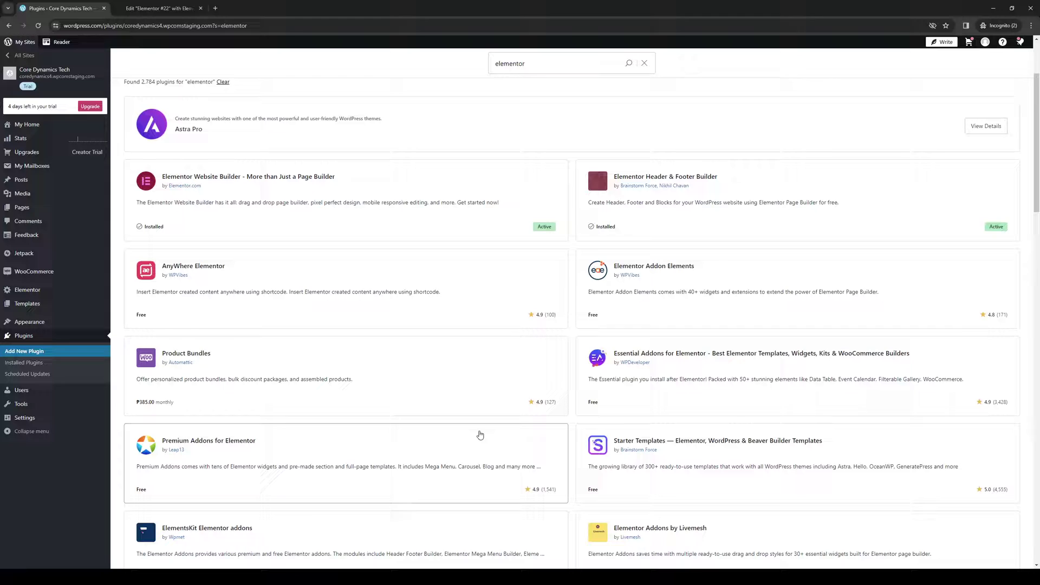
scroll(531, 428, down, 2)
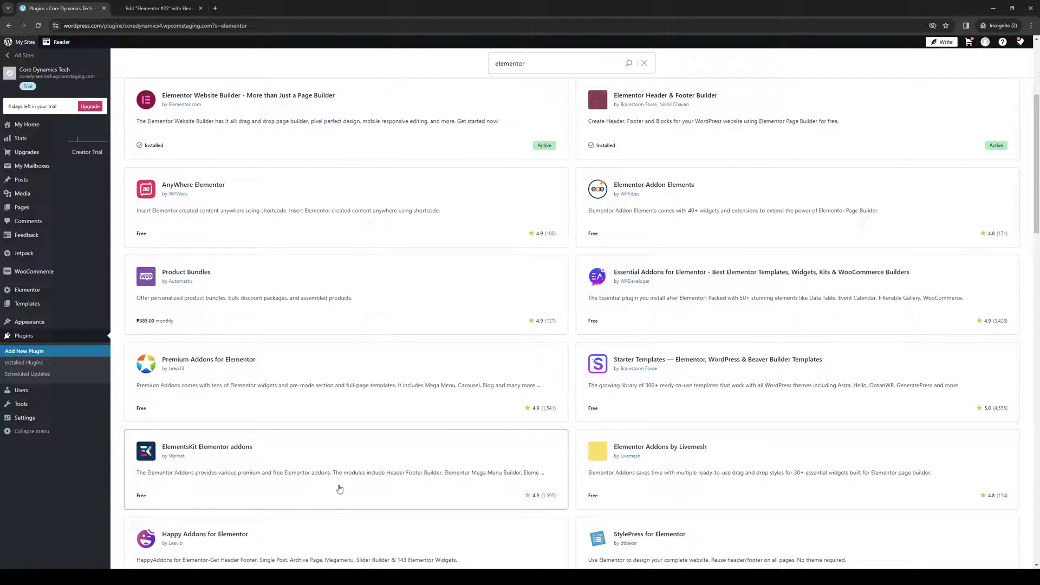
Step: Install and activate the ElementsKit Elementor addons plugin from its details page
click(396, 462)
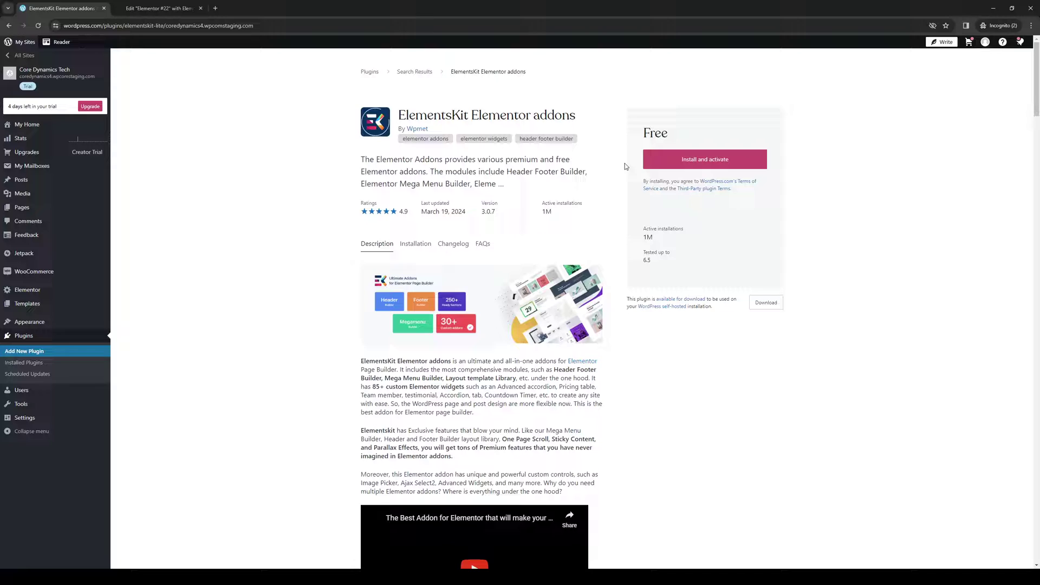
click(713, 159)
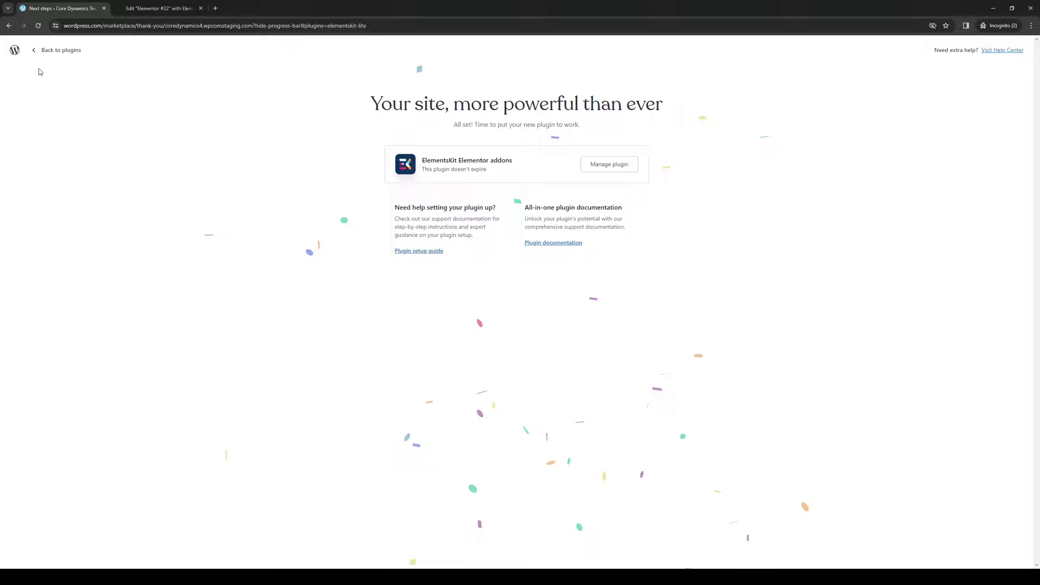
click(9, 26)
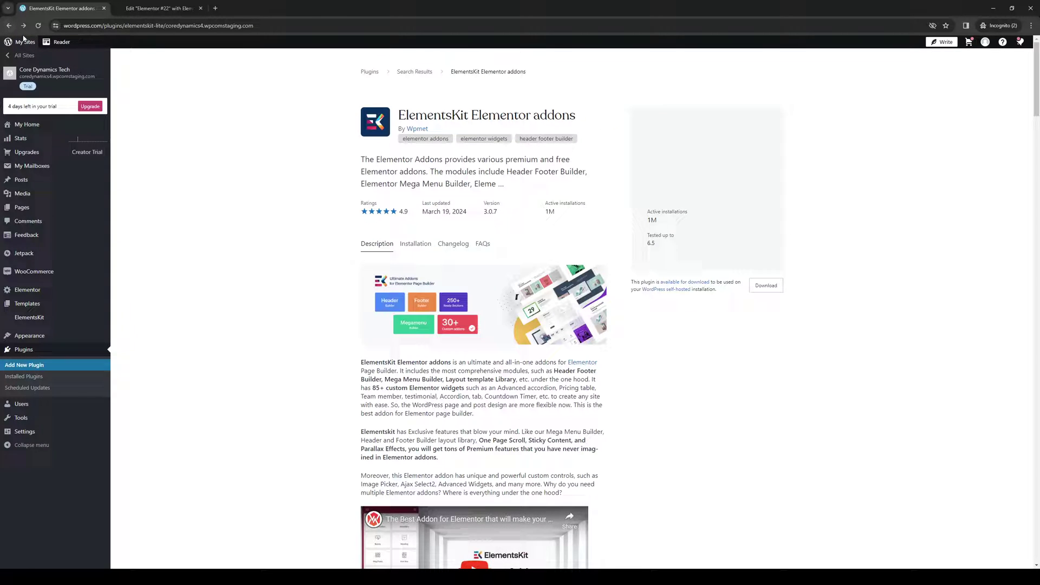
Step: Go back to the 'elementor' search results and locate Elementor Addon Elements
click(10, 25)
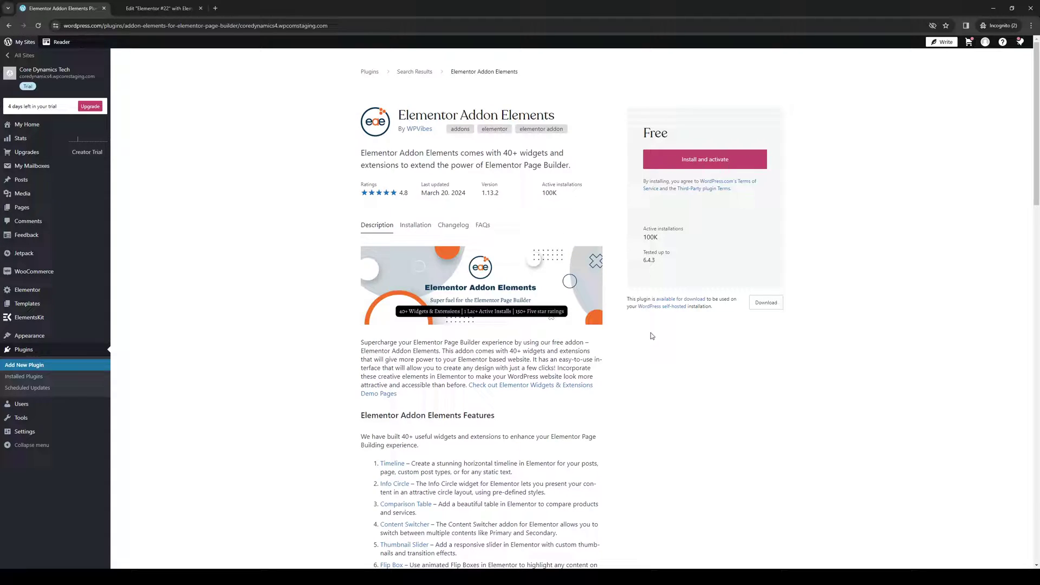
scroll(656, 358, down, 3)
scroll(659, 374, down, 4)
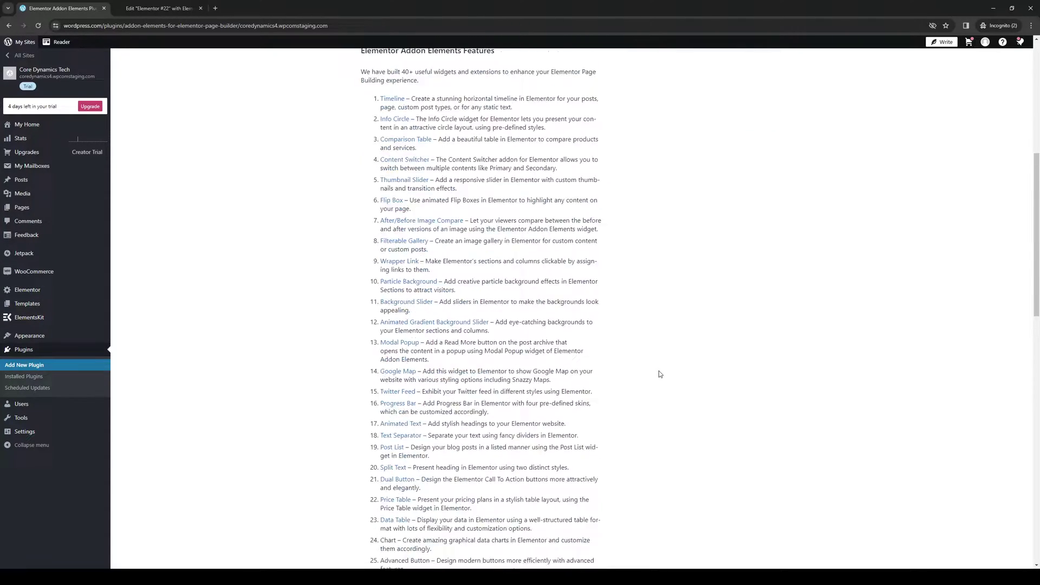
scroll(659, 374, up, 8)
scroll(658, 374, down, 5)
scroll(660, 374, down, 3)
scroll(325, 418, up, 7)
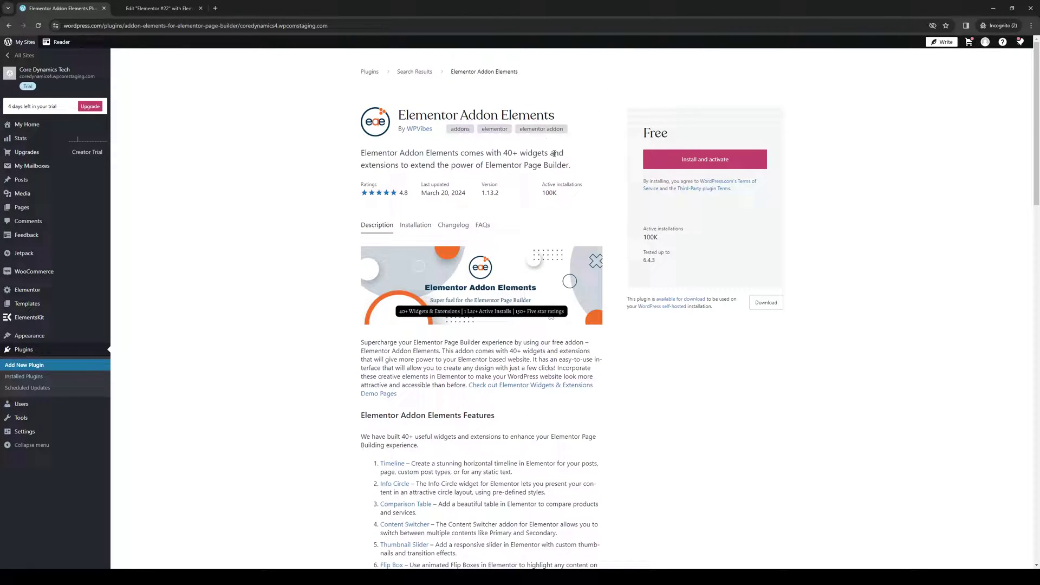
Step: Install and activate Elementor Addon Elements, then return to the Plugins page
click(685, 166)
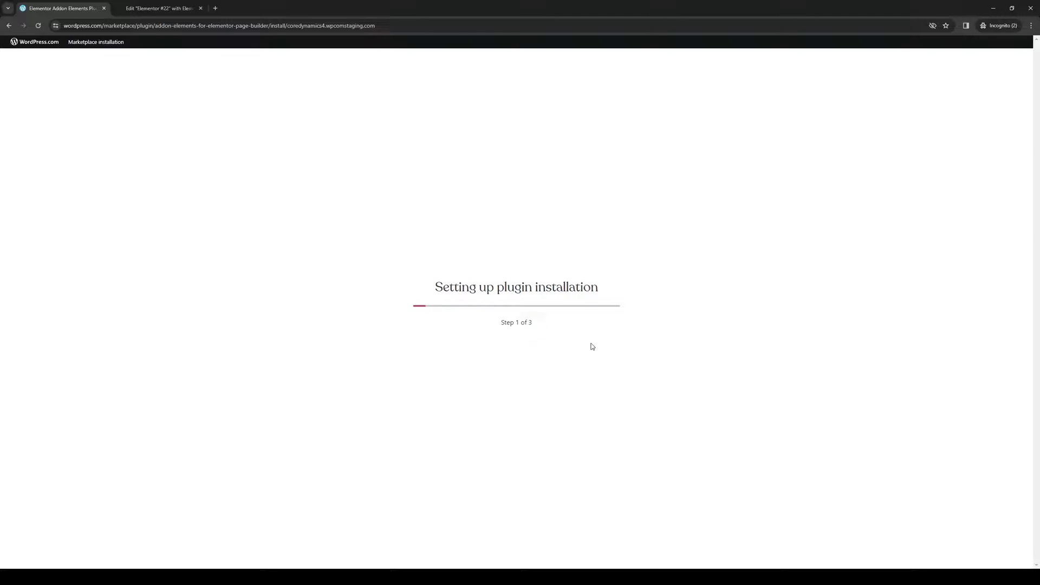
click(184, 8)
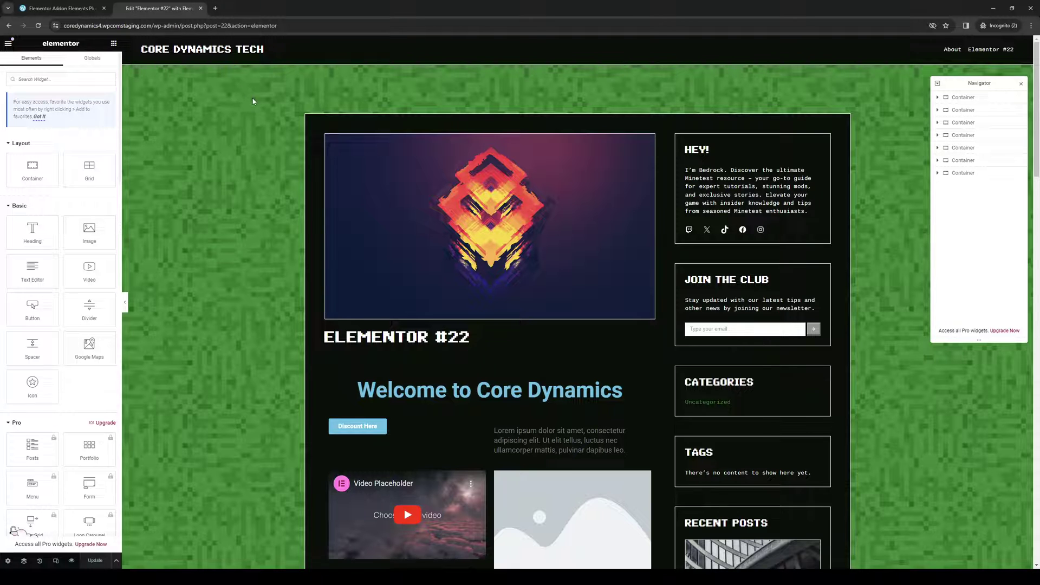
click(62, 5)
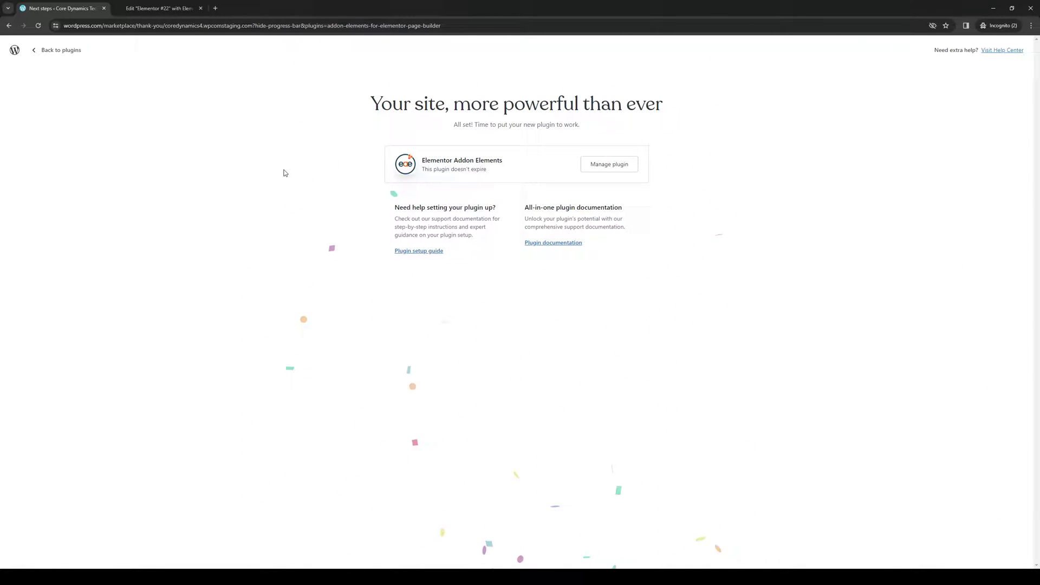
click(40, 52)
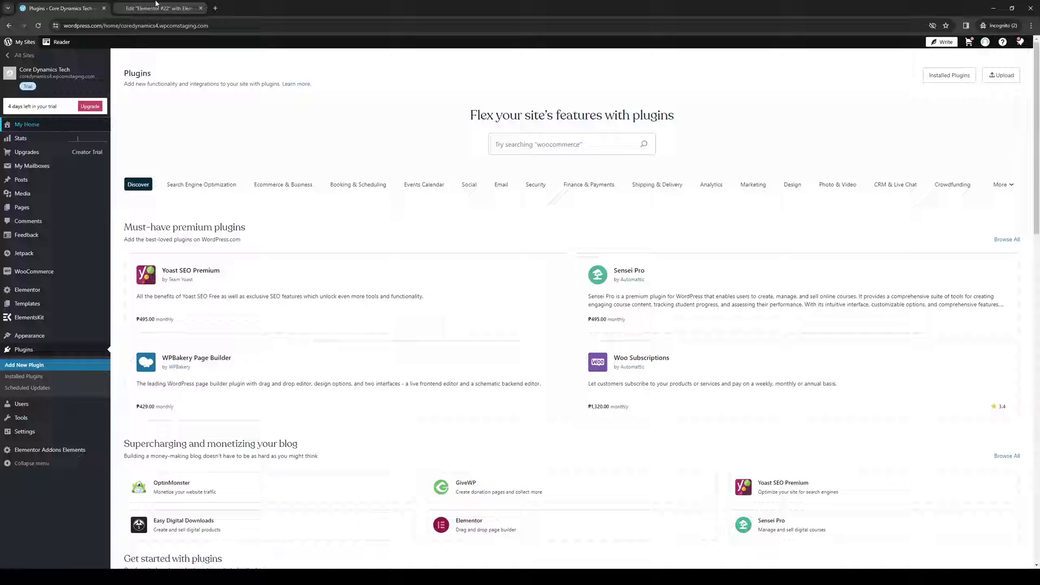
Step: In the Elementor #22 editor, scroll the widget panel to the new Timeline, Flip Box and Price Table widgets
click(156, 8)
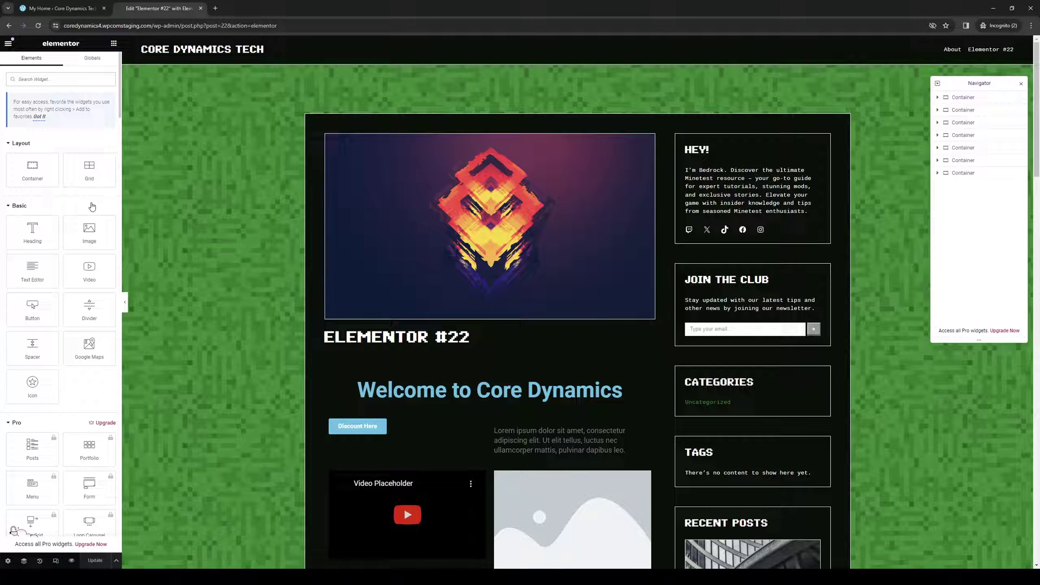
scroll(93, 205, down, 2)
scroll(92, 204, down, 15)
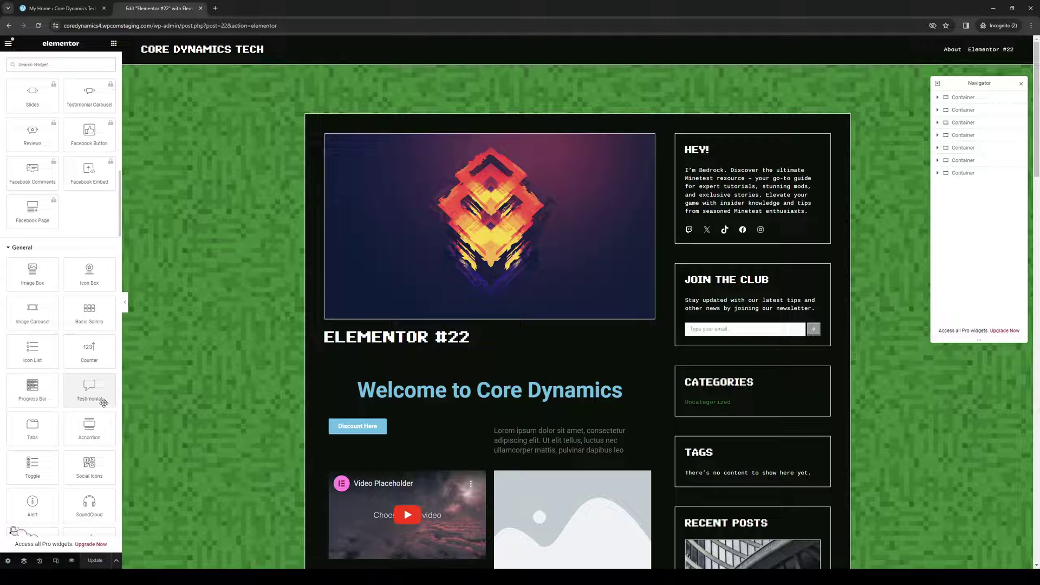
scroll(87, 325, down, 6)
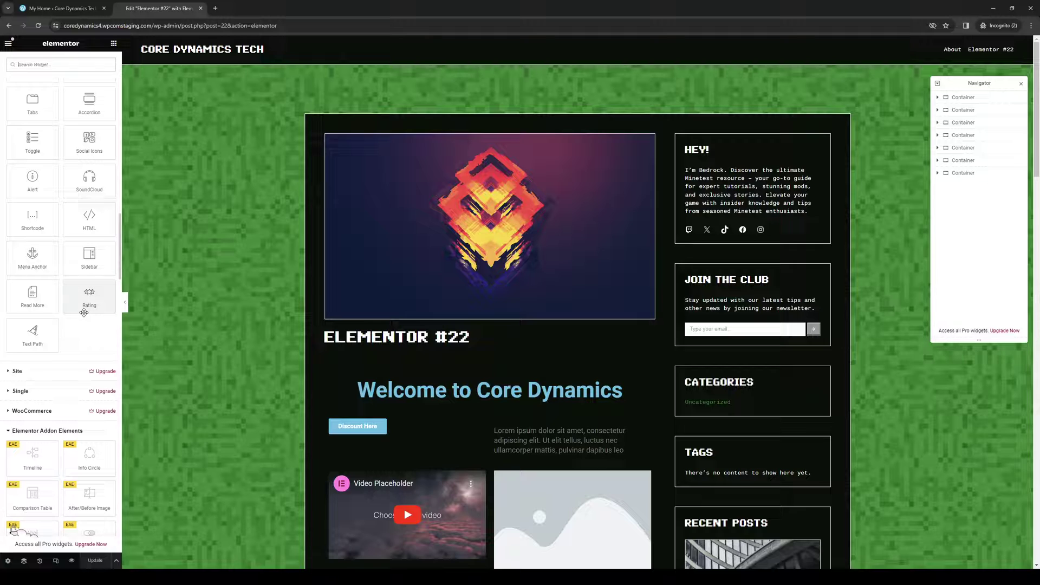
scroll(84, 314, down, 3)
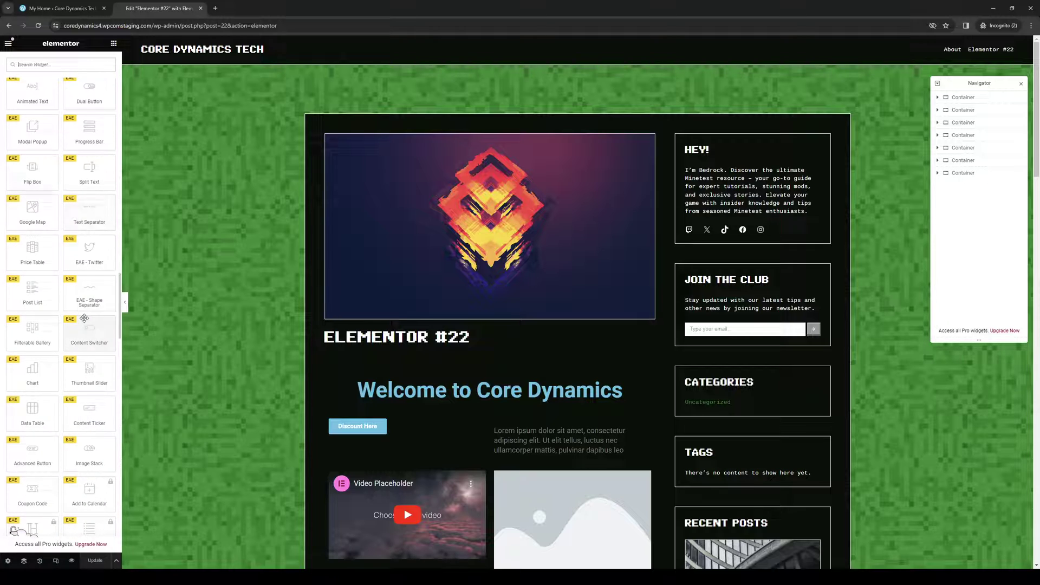
scroll(84, 318, down, 1)
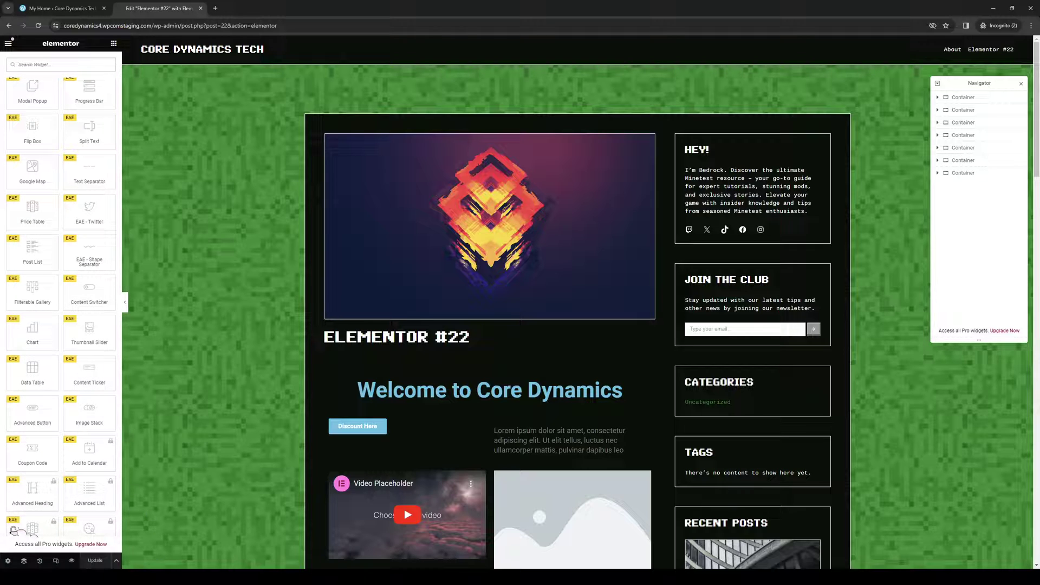